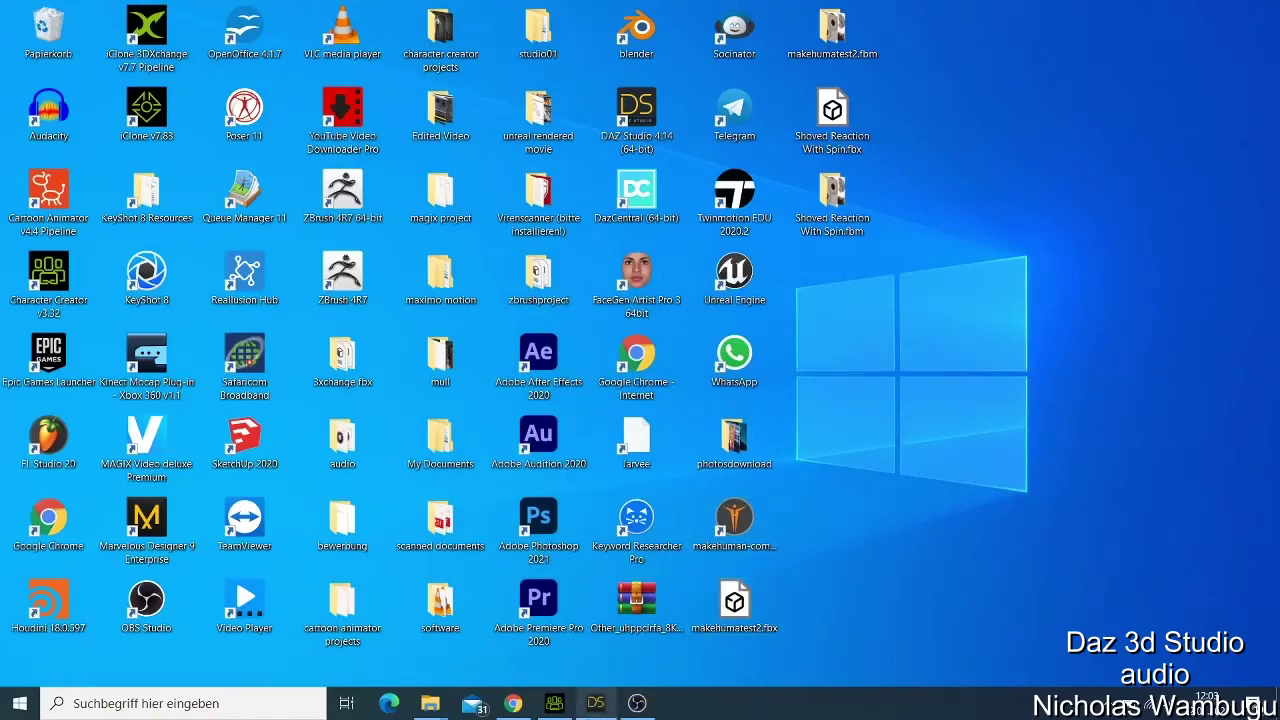
Step: Bring the fiery Genesis 2 Daz Studio scene back on screen, then minimize it to the desktop
{"action": "left_click", "coordinate": [596, 703]}
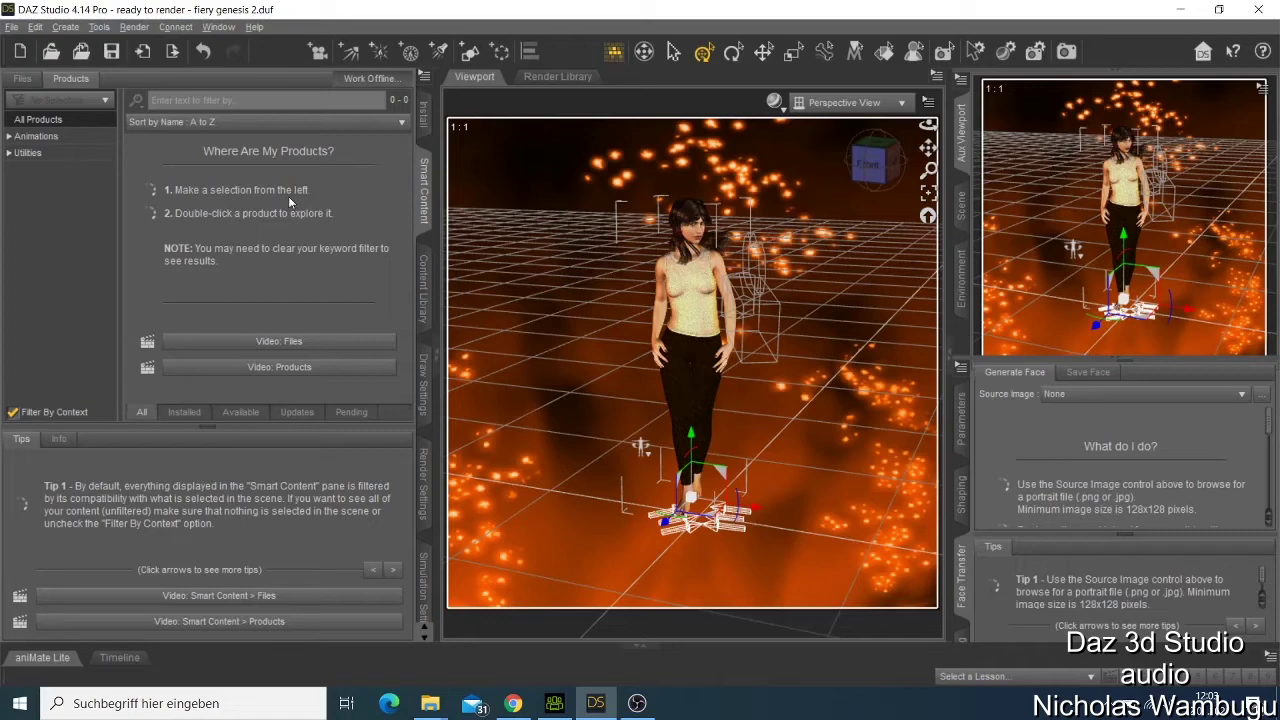
{"action": "left_click", "coordinate": [1178, 9]}
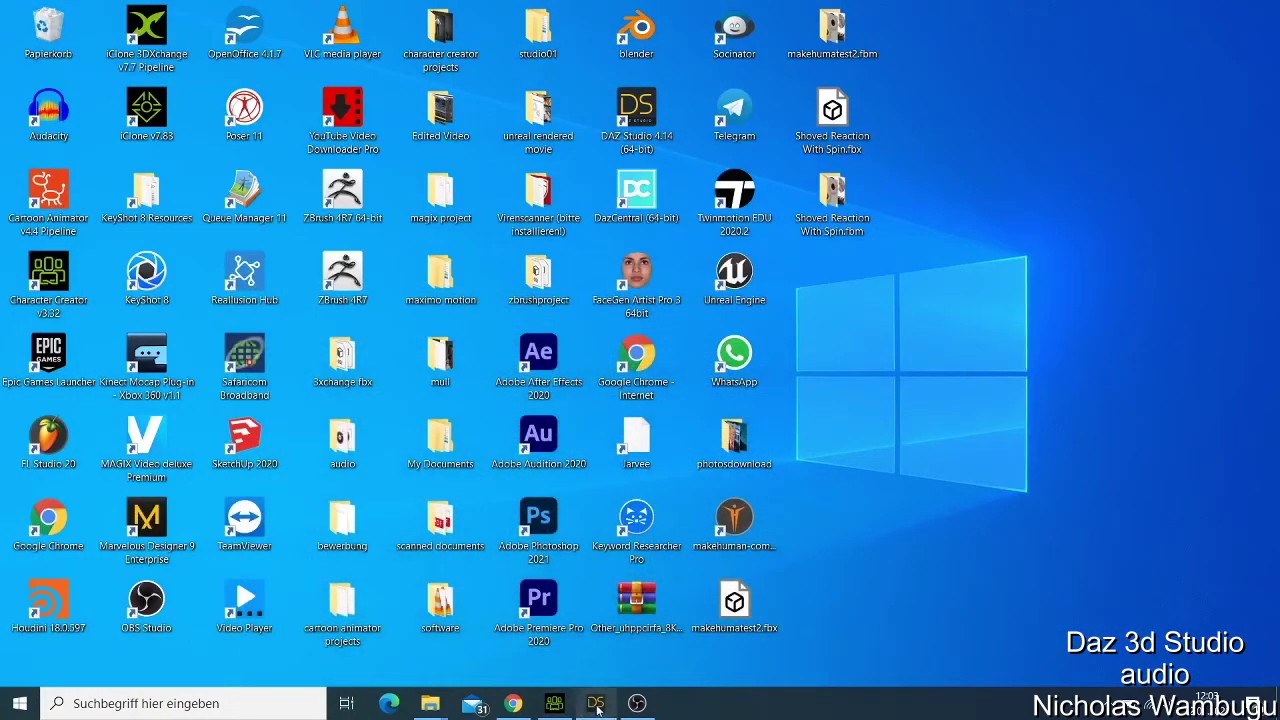
Step: In Chrome, go to the Daz Studio download page introducing DazCentral, then minimize the browser
{"action": "left_click", "coordinate": [505, 703]}
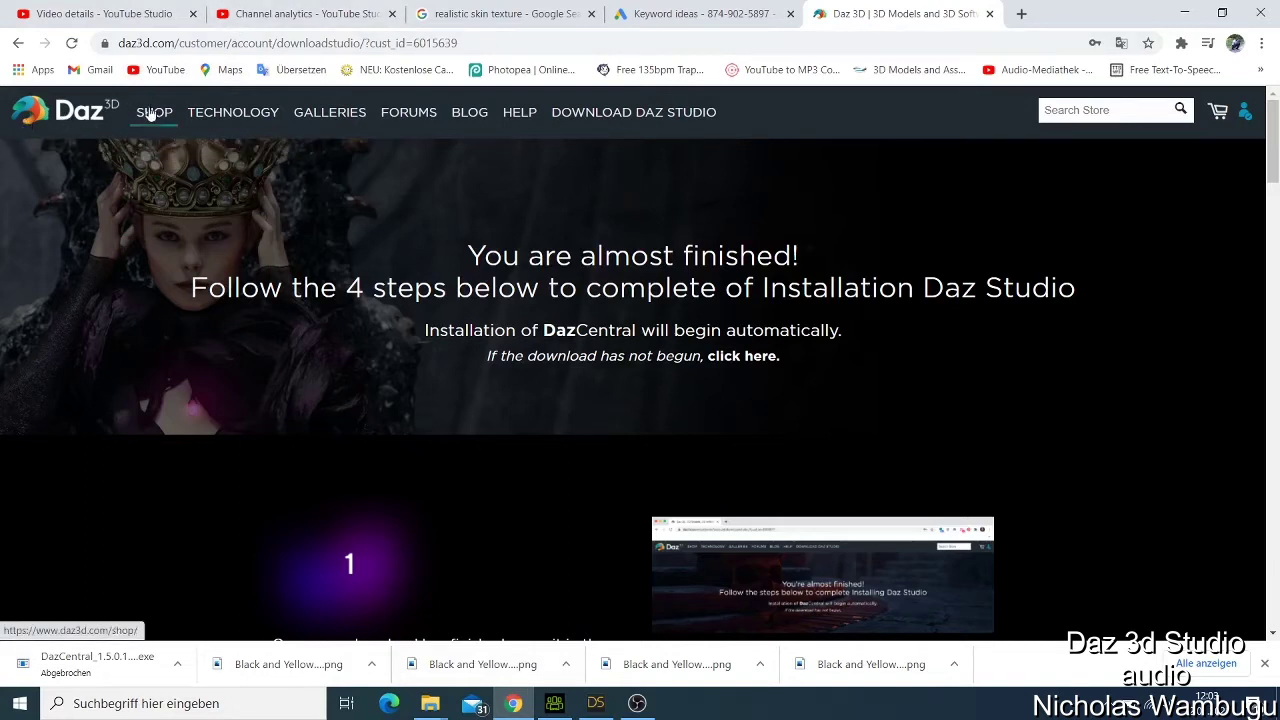
{"action": "left_click", "coordinate": [619, 122]}
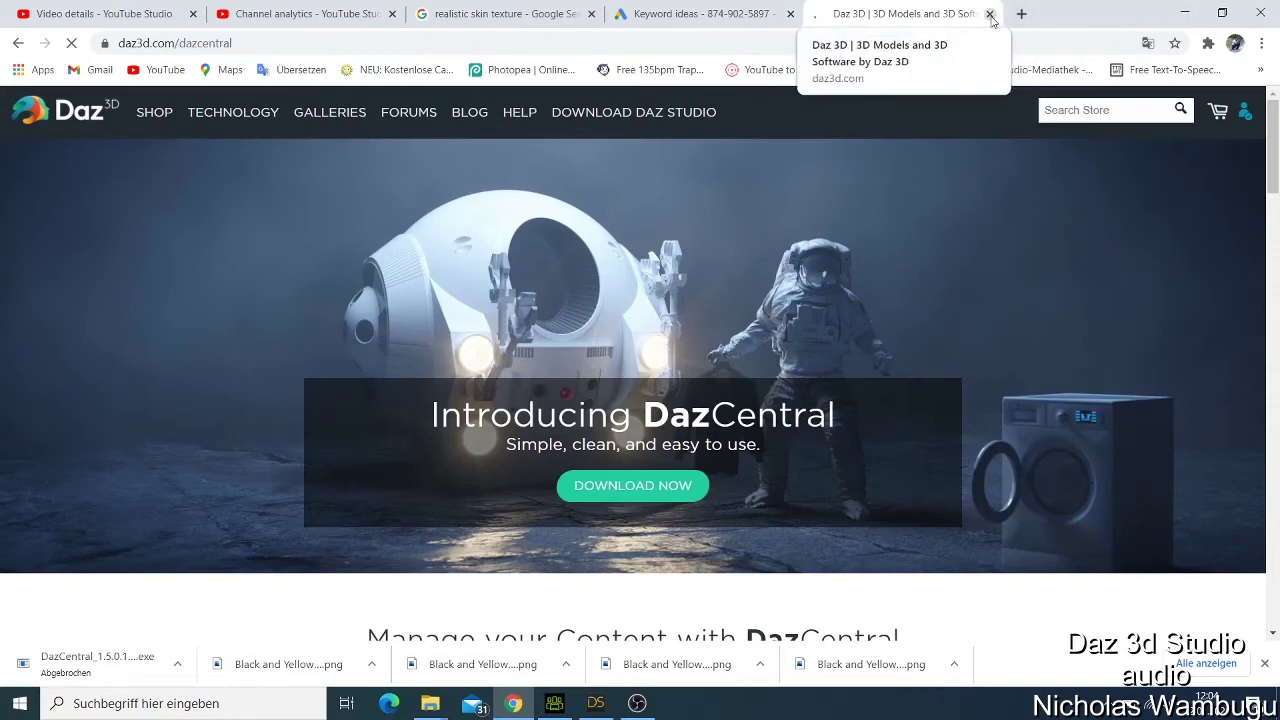
{"action": "left_click", "coordinate": [1184, 12]}
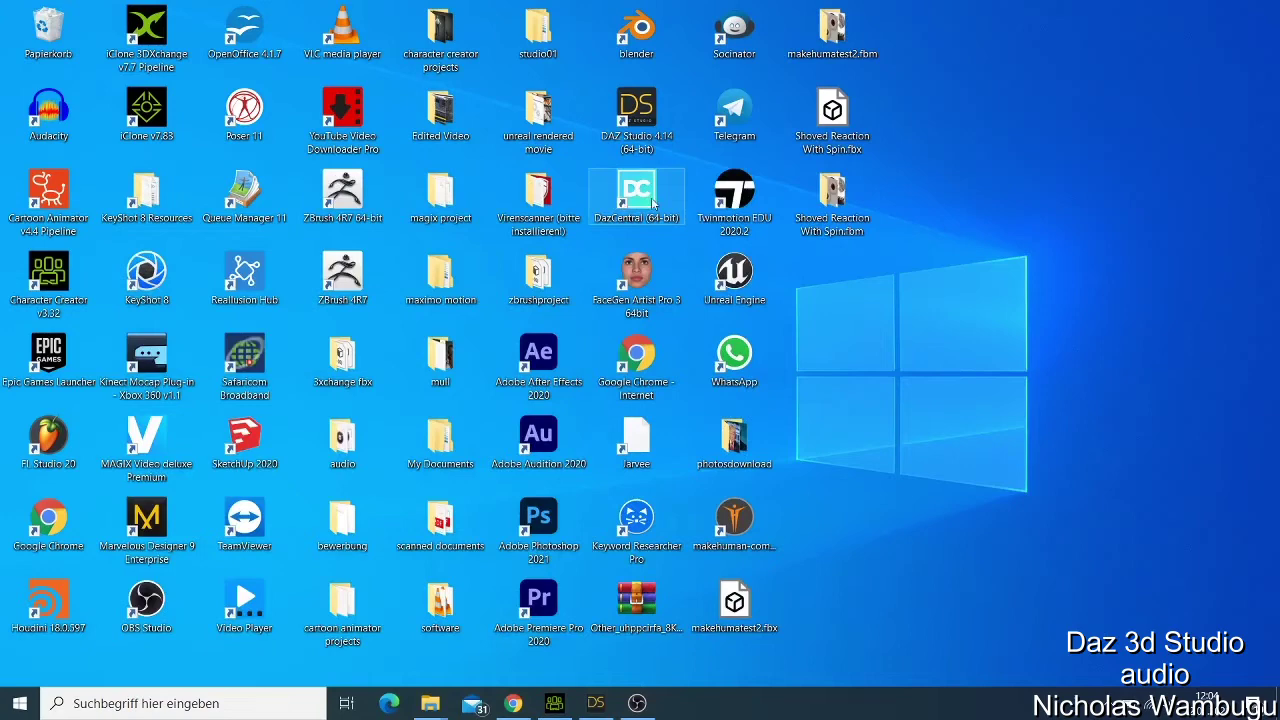
Step: Launch DazCentral (64-bit) from its desktop shortcut
{"action": "left_click", "coordinate": [649, 203]}
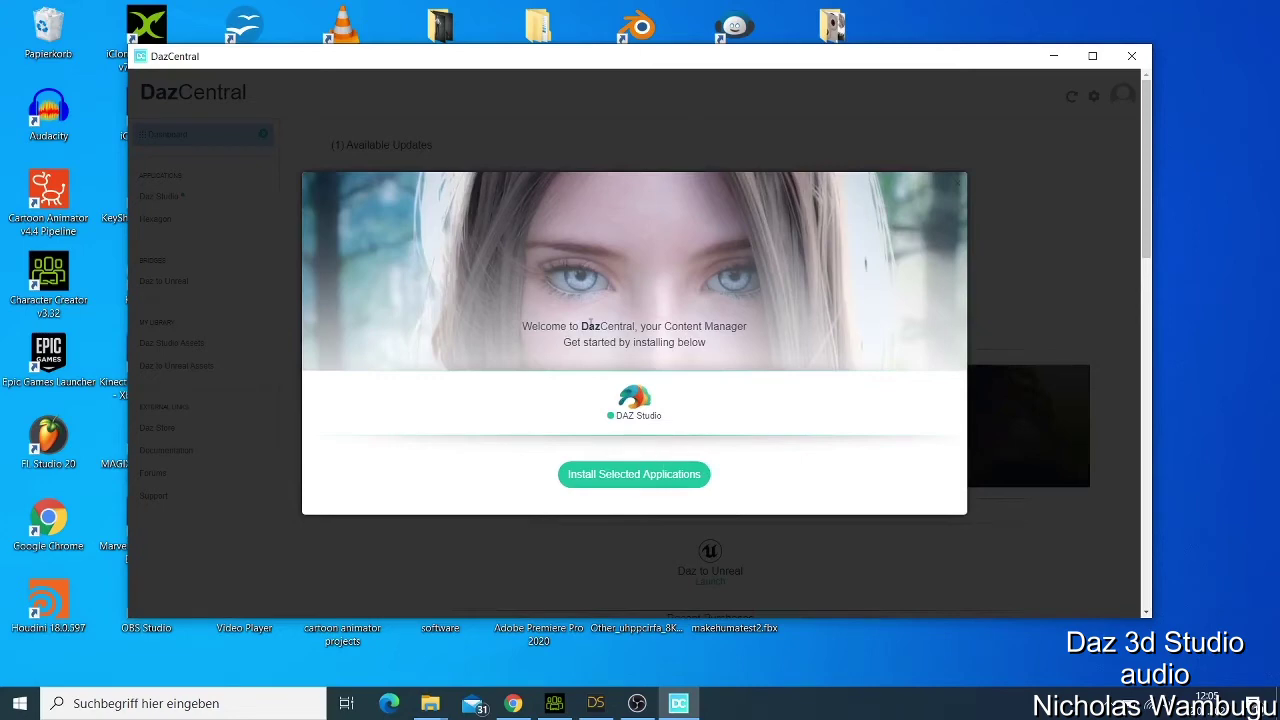
Step: Close the welcome screen and scroll through the Daz Studio application overview
{"action": "left_click", "coordinate": [958, 186]}
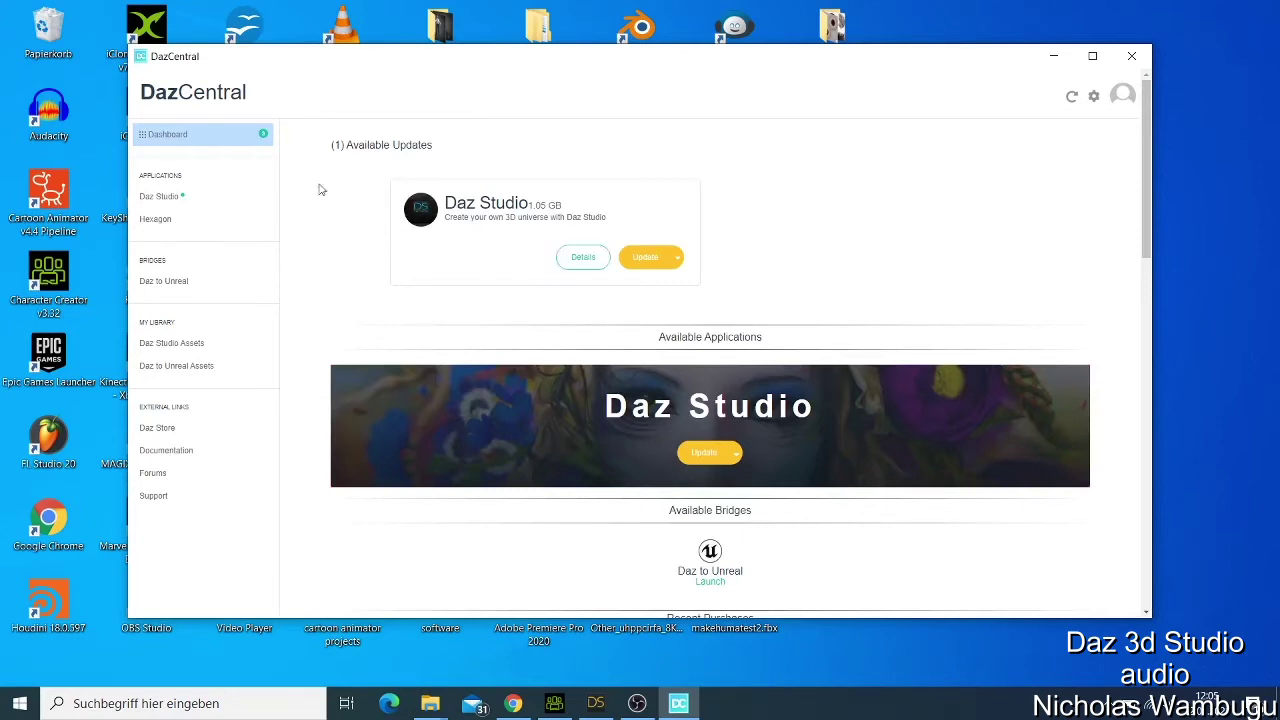
{"action": "left_click", "coordinate": [155, 200]}
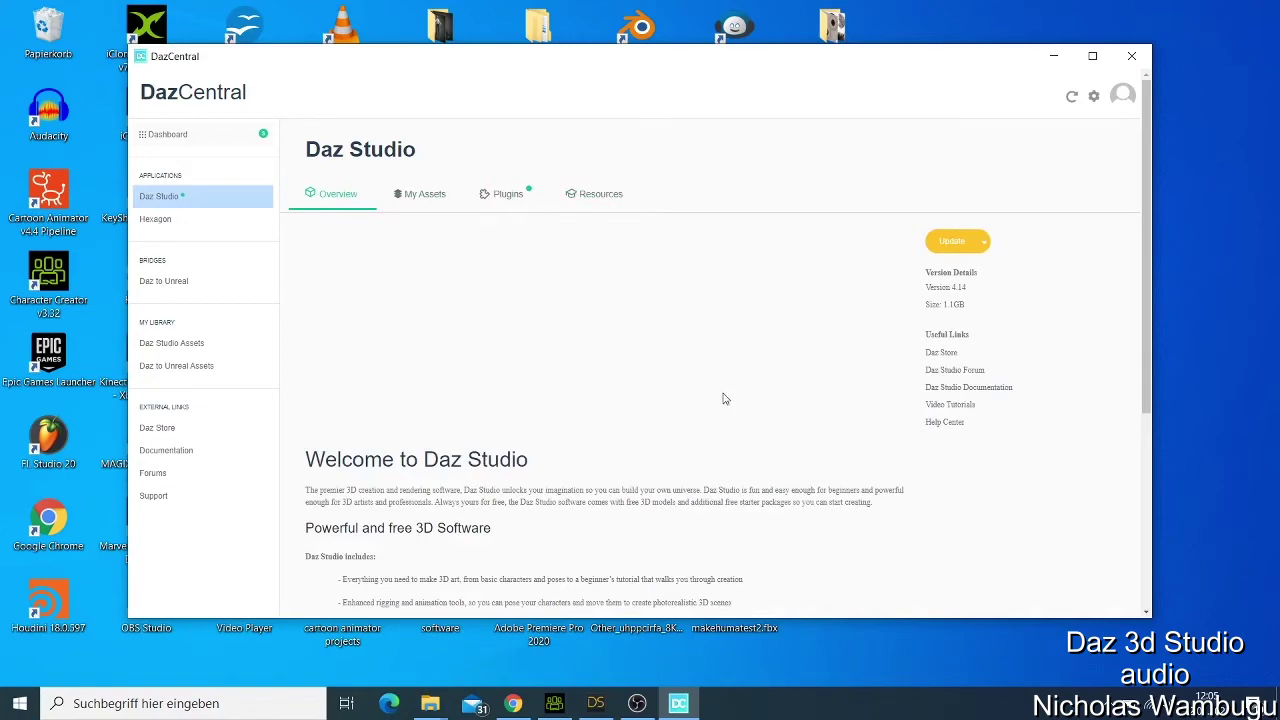
{"action": "scroll", "coordinate": [714, 395], "scroll_direction": "down", "scroll_amount": 4}
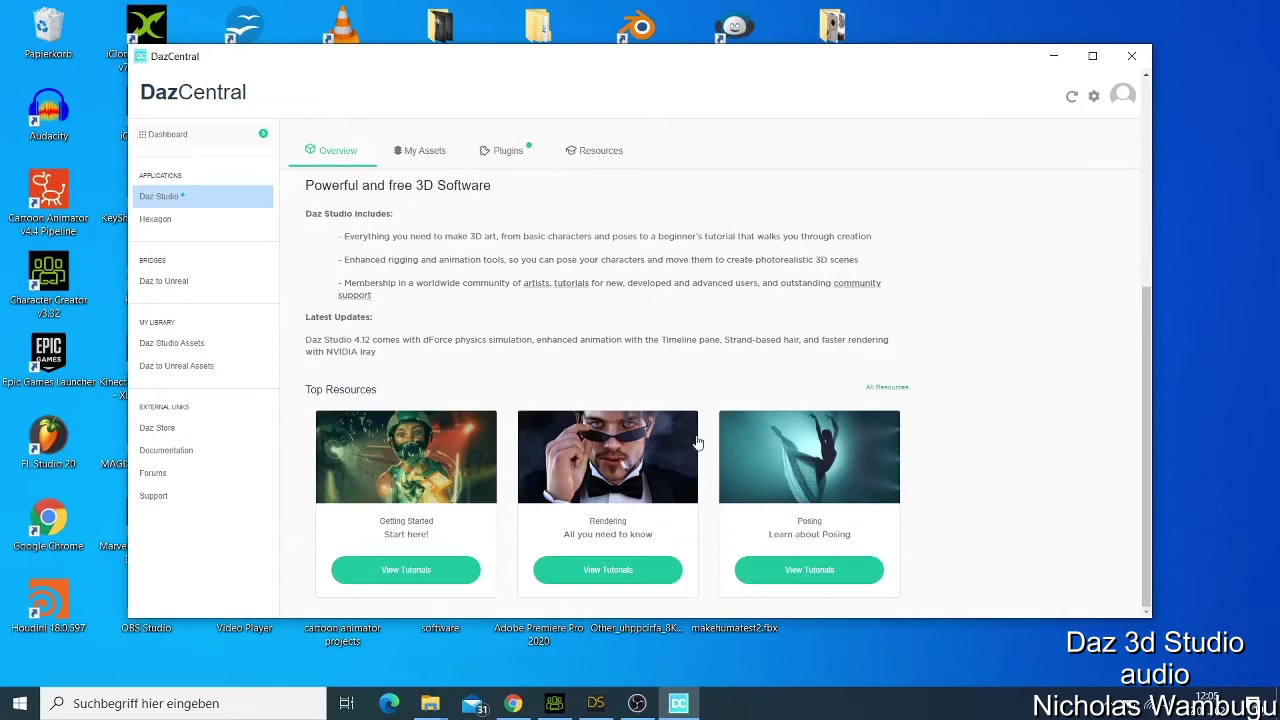
{"action": "scroll", "coordinate": [705, 440], "scroll_direction": "up", "scroll_amount": 3}
Step: Browse the Hexagon and Daz to Unreal pages, then minimize DazCentral
{"action": "left_click", "coordinate": [168, 230]}
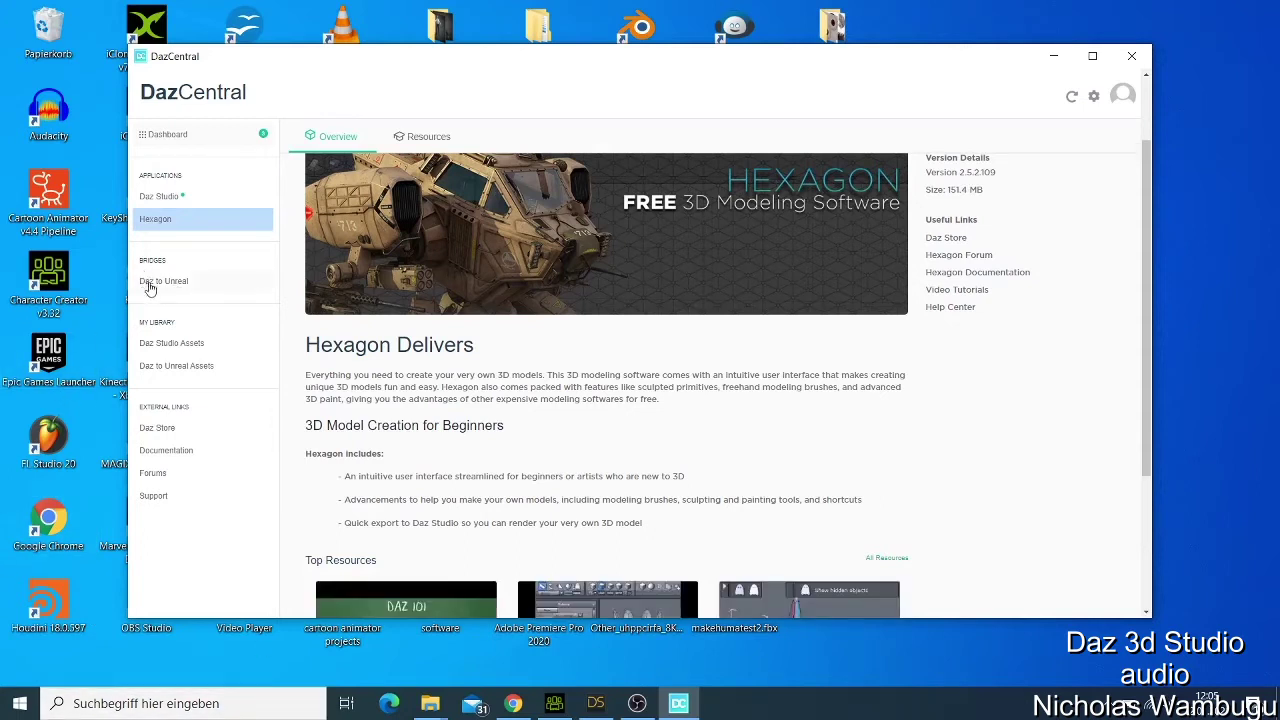
{"action": "left_click", "coordinate": [150, 286]}
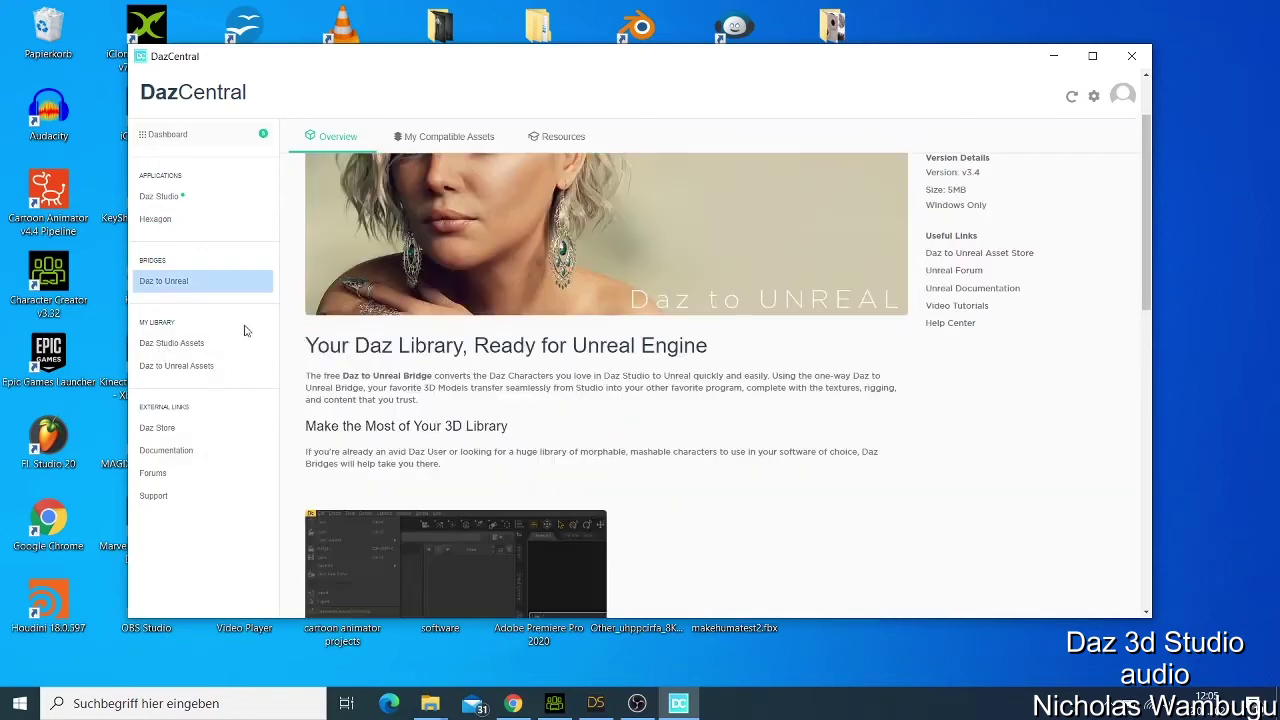
{"action": "scroll", "coordinate": [478, 330], "scroll_direction": "down", "scroll_amount": 3}
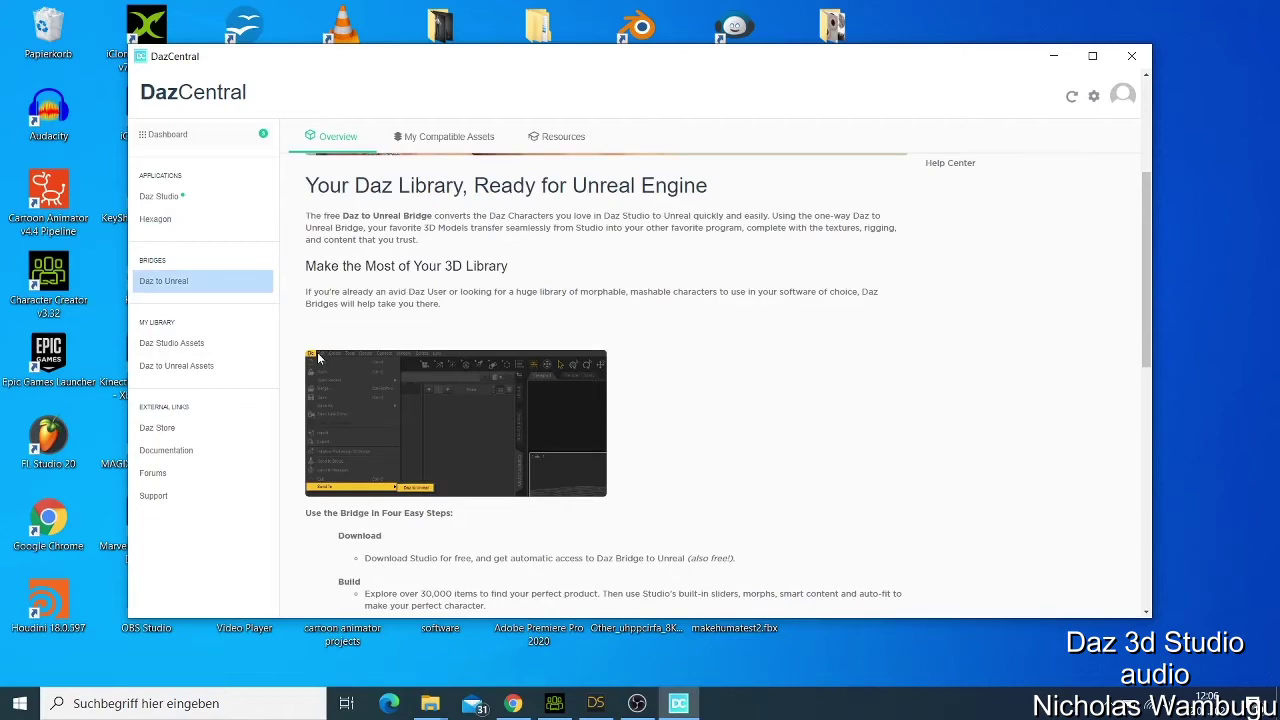
{"action": "scroll", "coordinate": [506, 368], "scroll_direction": "down", "scroll_amount": 3}
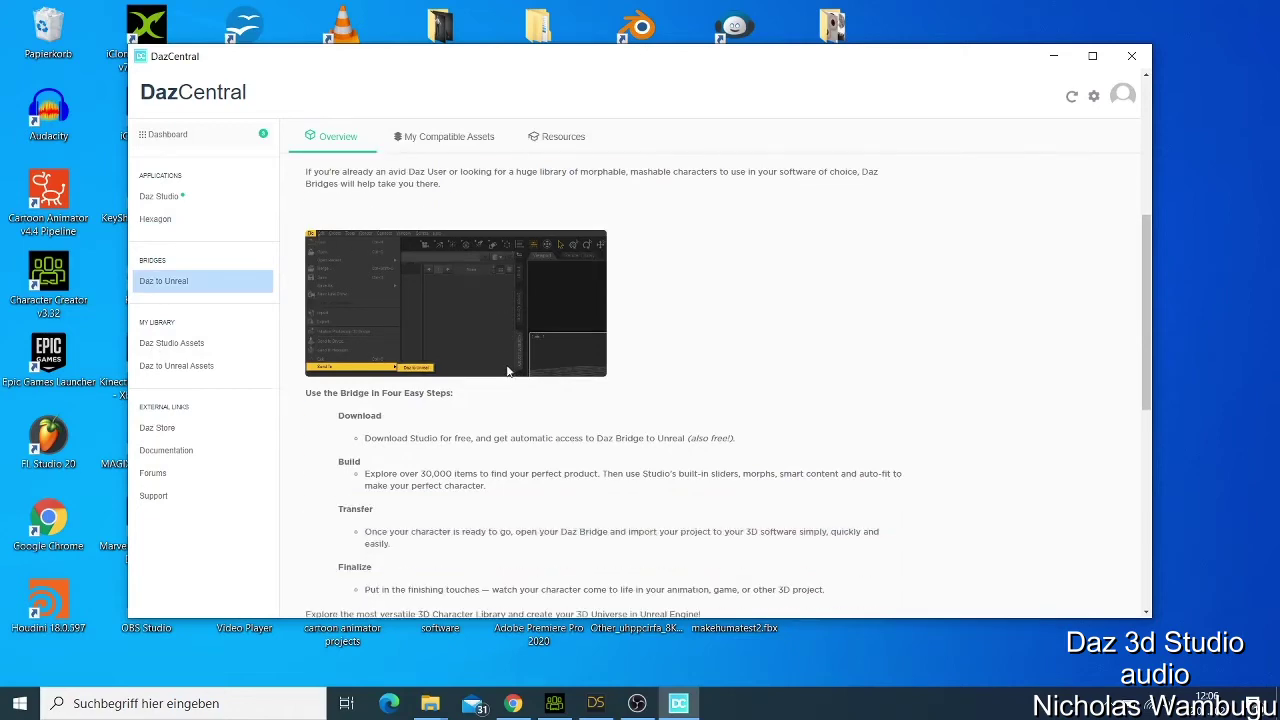
{"action": "left_click", "coordinate": [1052, 56]}
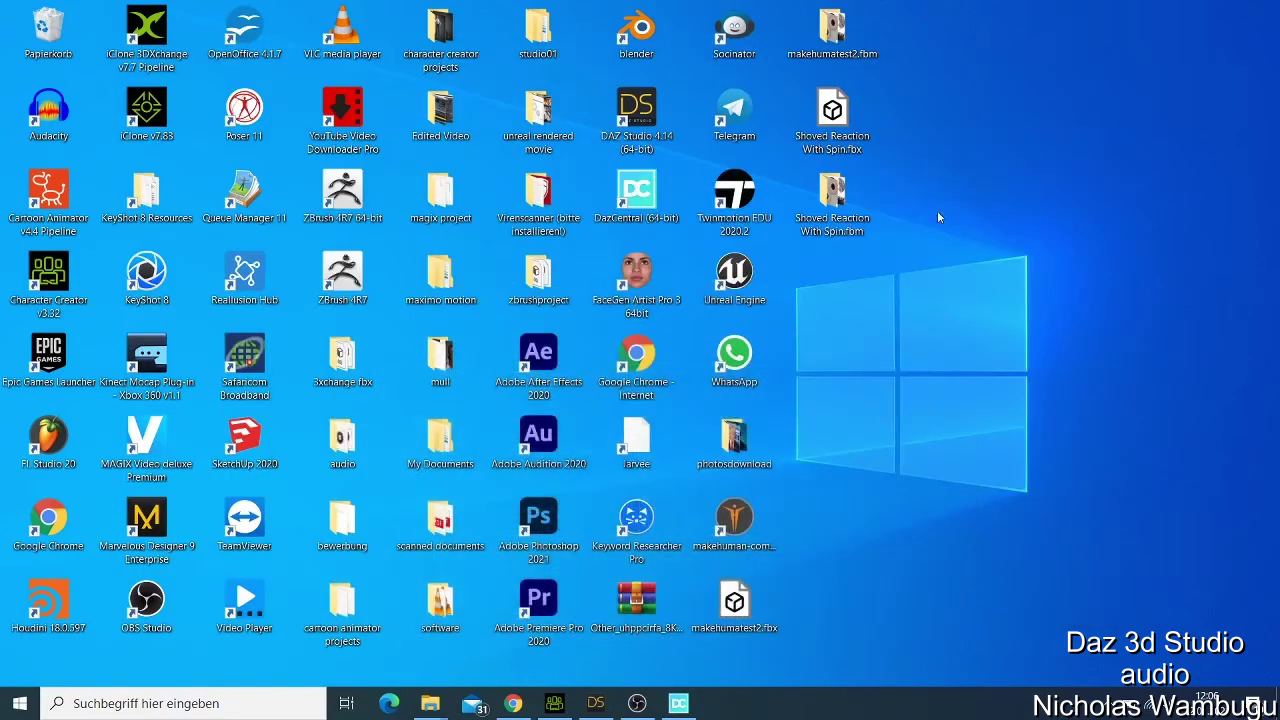
Step: Bring up Daz Studio, try File > New, and cancel the Filtered Save dialog
{"action": "left_click", "coordinate": [596, 703]}
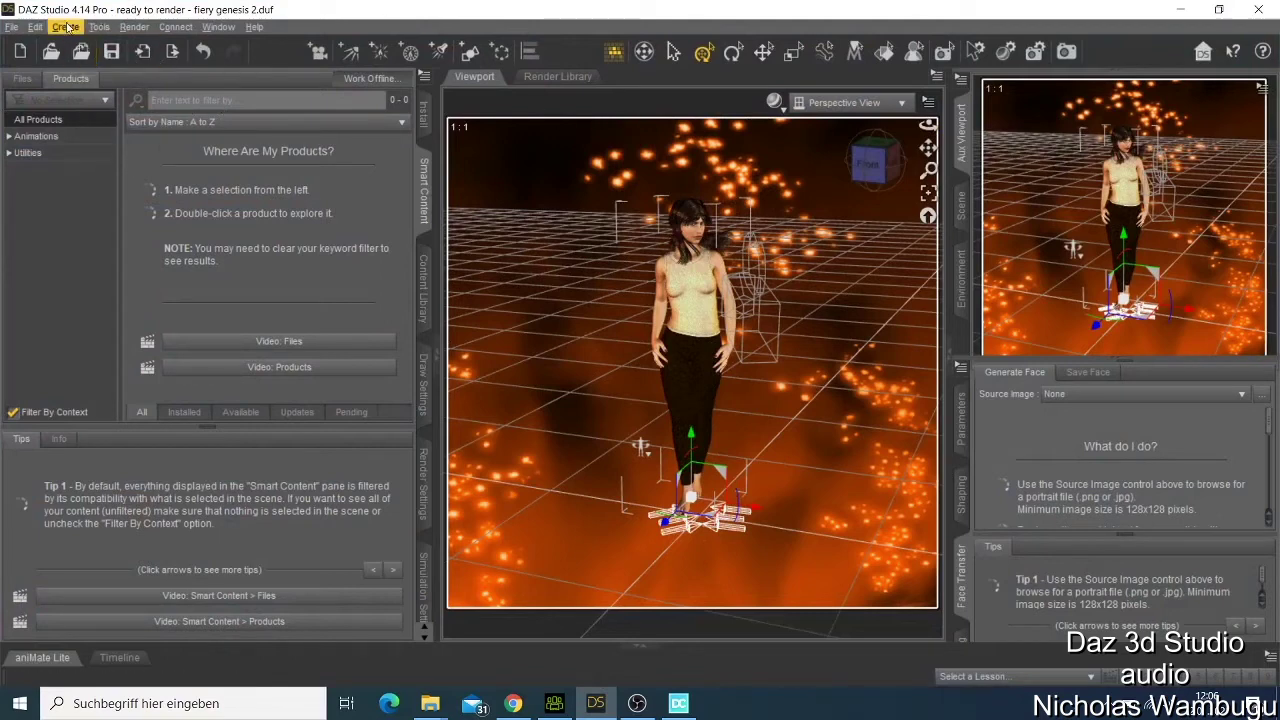
{"action": "left_click", "coordinate": [11, 27]}
{"action": "left_click", "coordinate": [34, 46]}
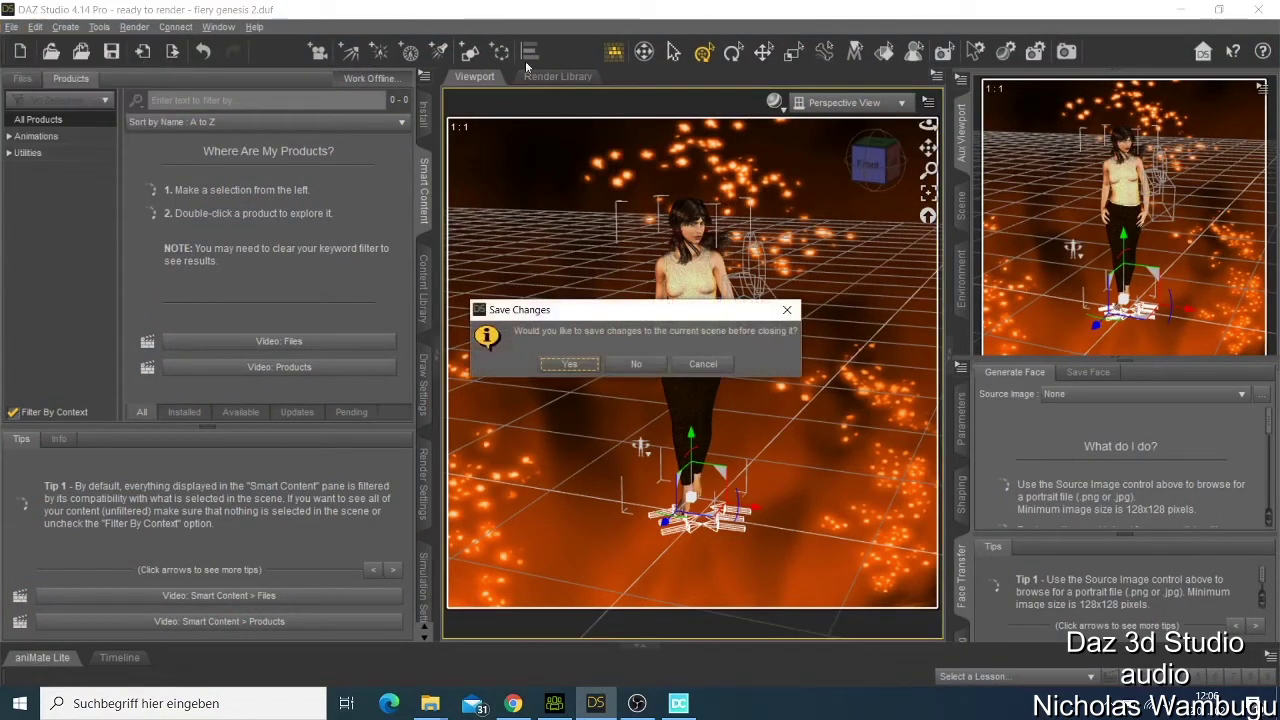
{"action": "left_click", "coordinate": [569, 365]}
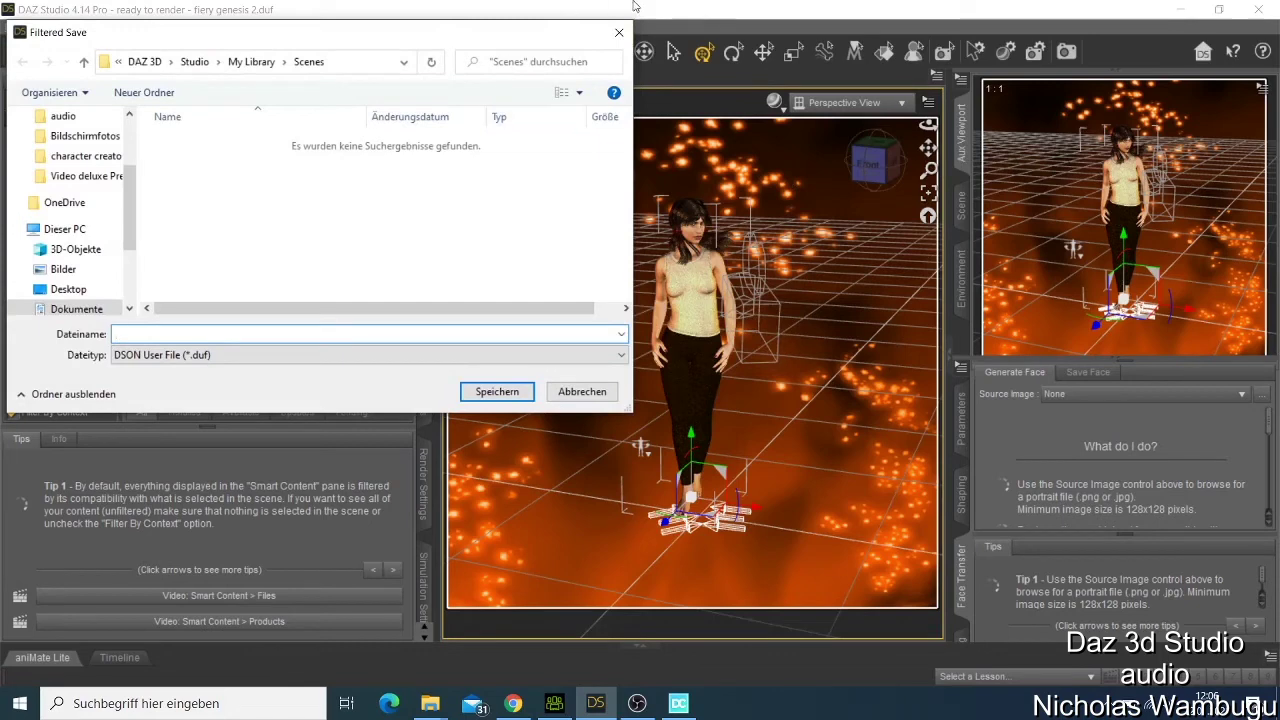
{"action": "left_click", "coordinate": [618, 34]}
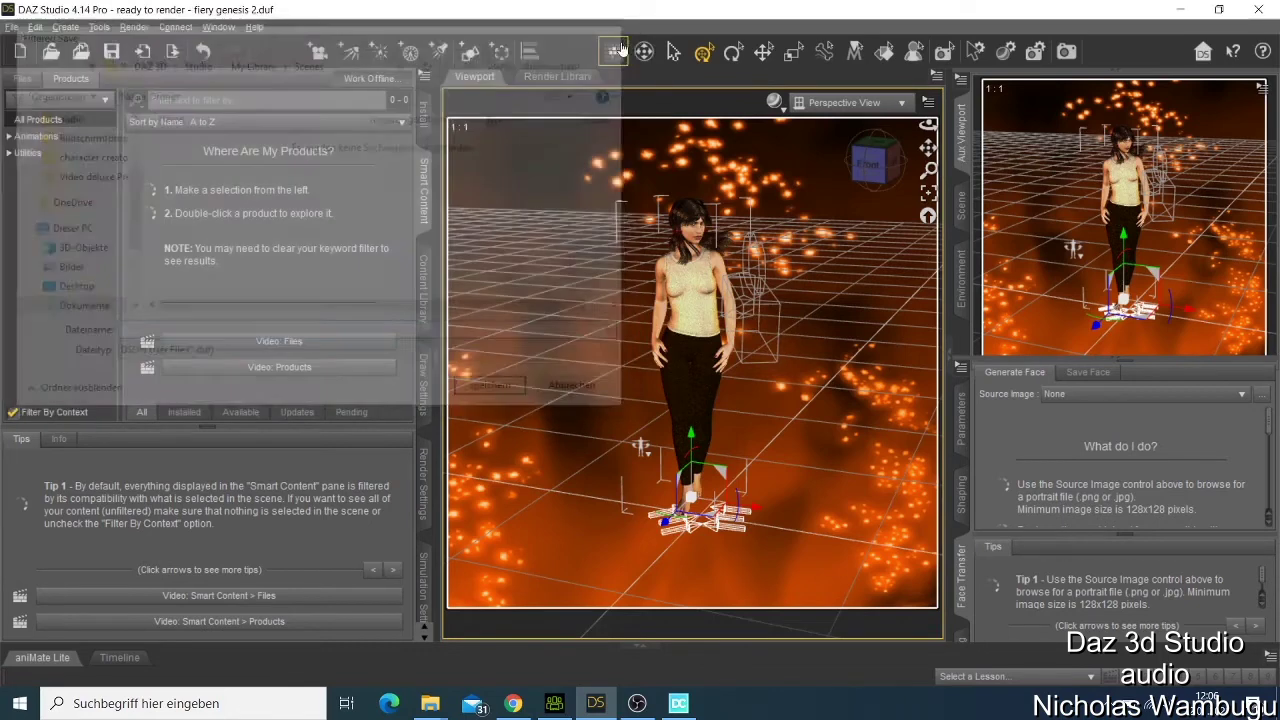
Step: Start a new empty scene without saving changes, then minimize Daz Studio
{"action": "left_click", "coordinate": [11, 27]}
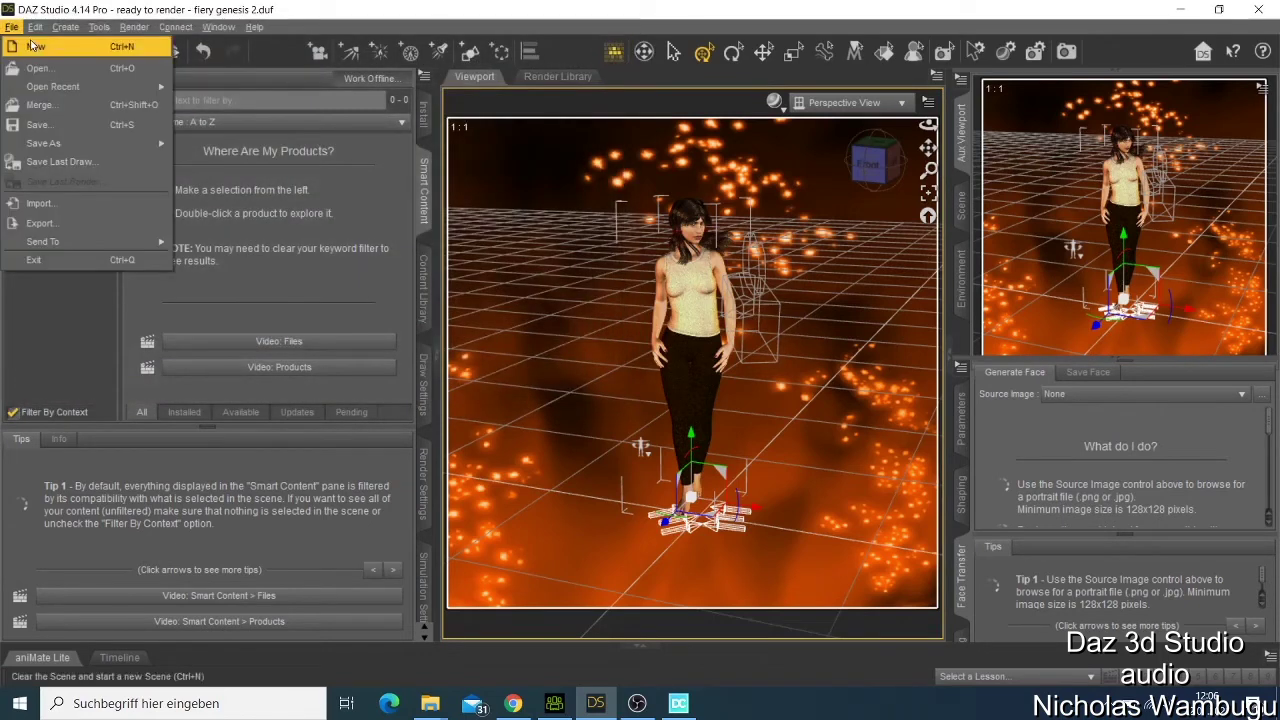
{"action": "left_click", "coordinate": [37, 46]}
{"action": "left_click", "coordinate": [637, 366]}
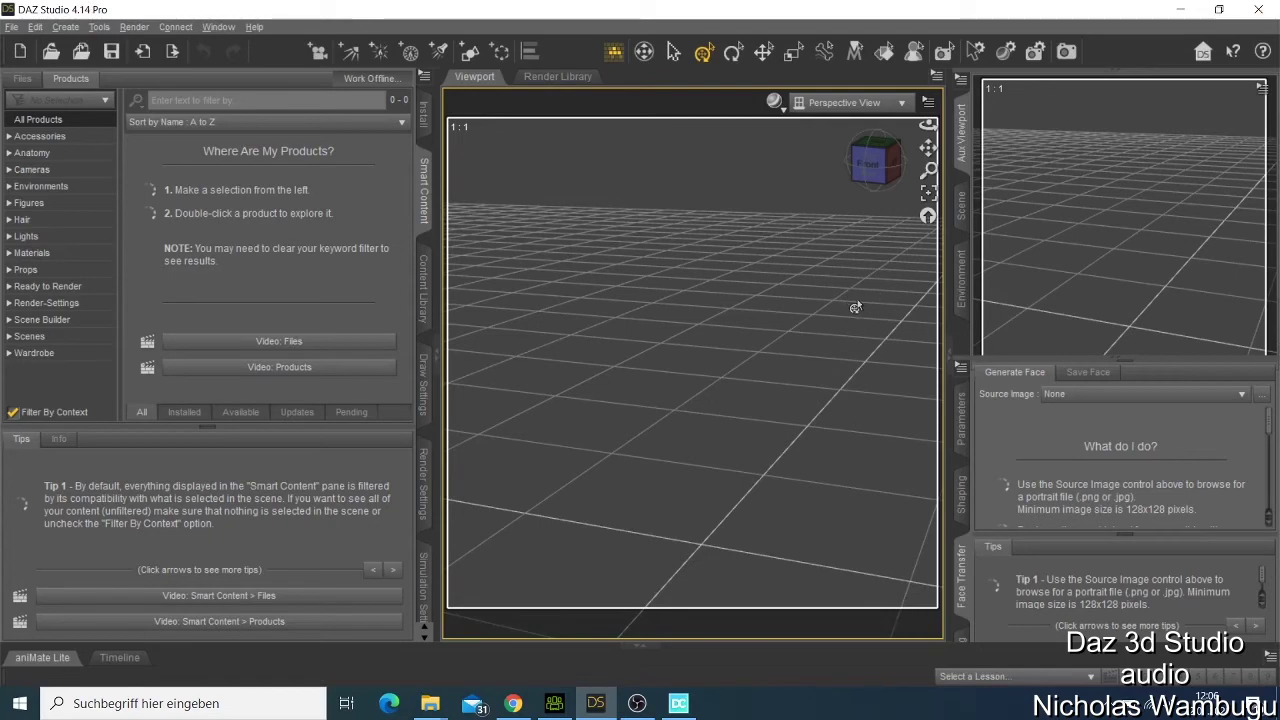
{"action": "left_click", "coordinate": [1179, 10]}
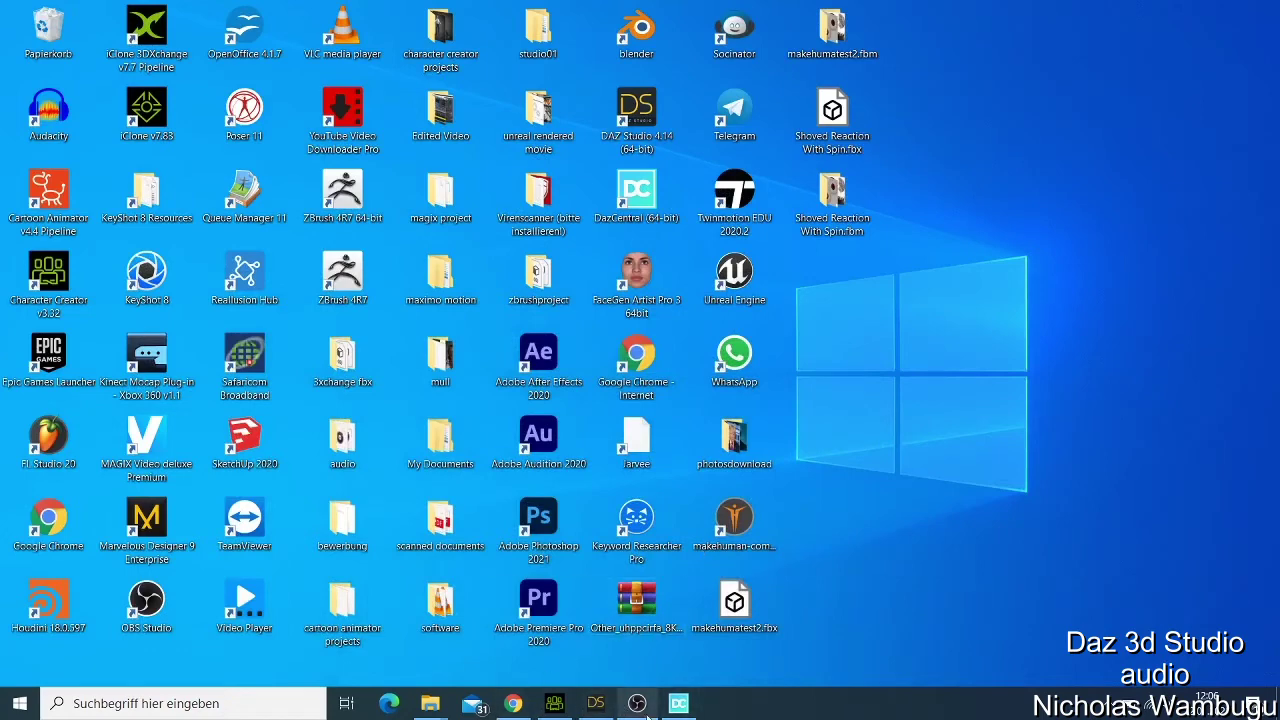
Step: Bring DazCentral back and list Daz to Unreal compatible assets like Genesis 8 Starter Essentials
{"action": "mouse_move", "coordinate": [641, 707]}
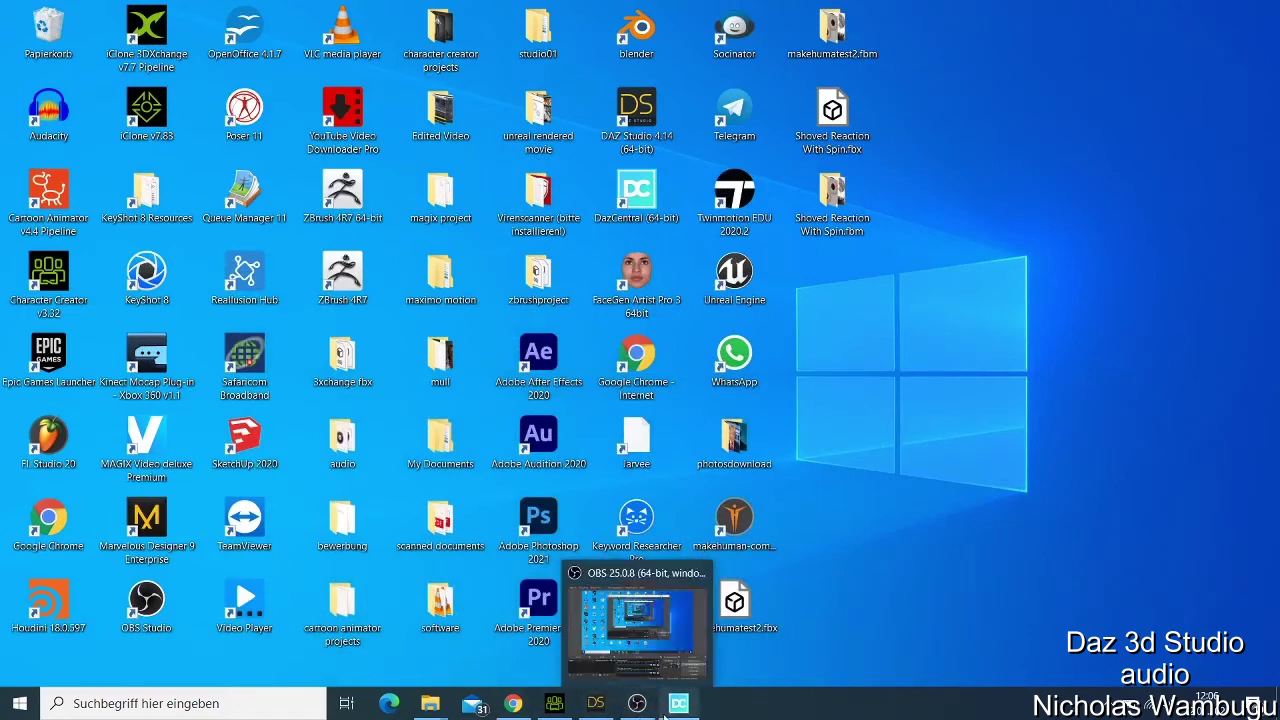
{"action": "left_click", "coordinate": [679, 703]}
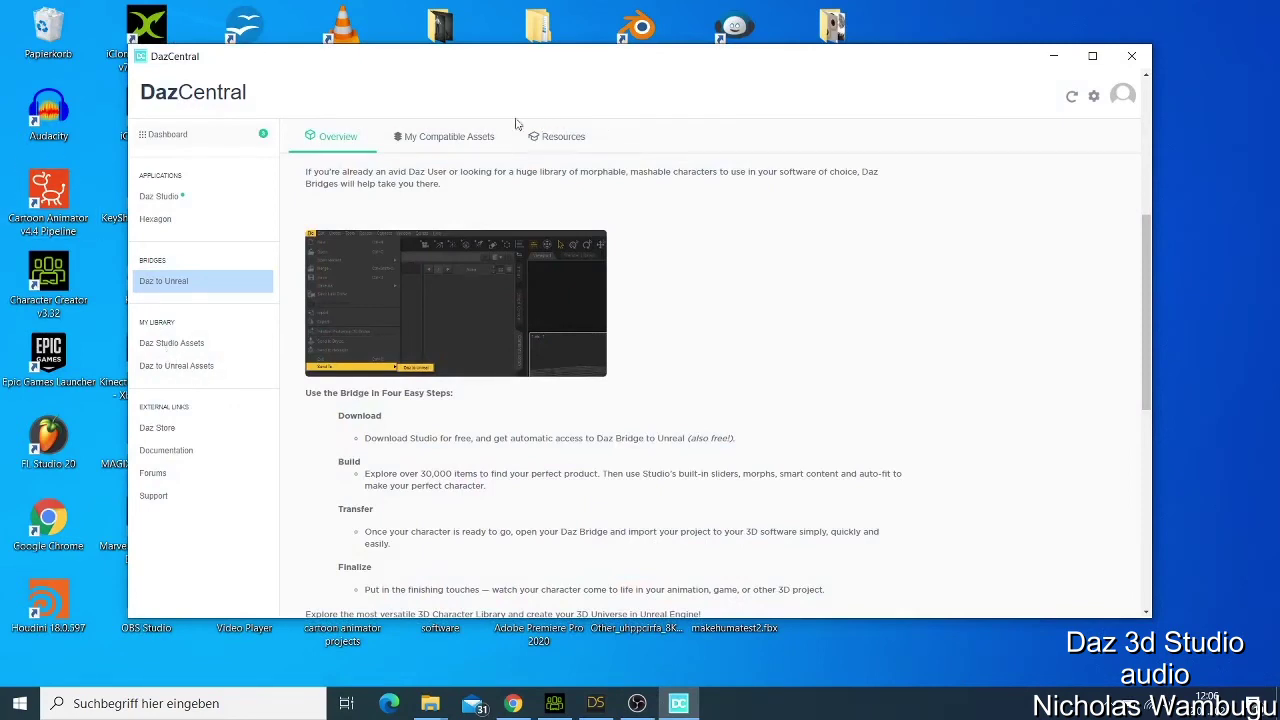
{"action": "left_click", "coordinate": [437, 152]}
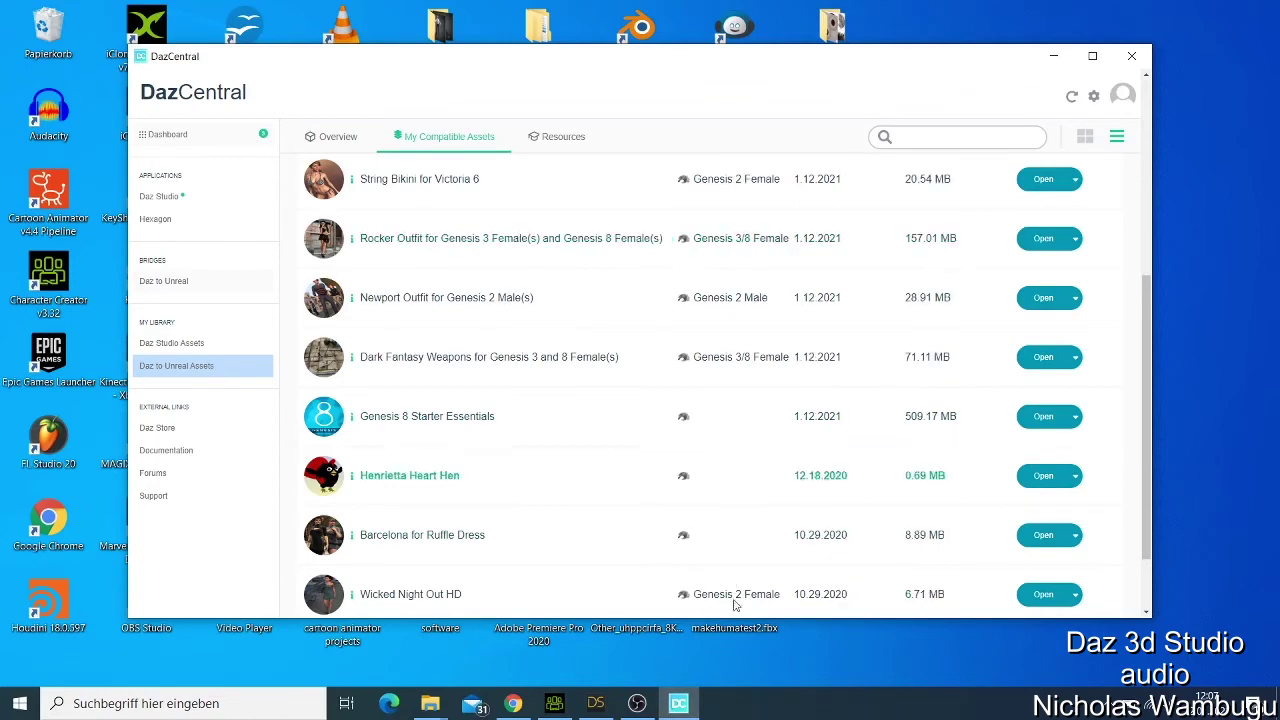
{"action": "left_click", "coordinate": [499, 708]}
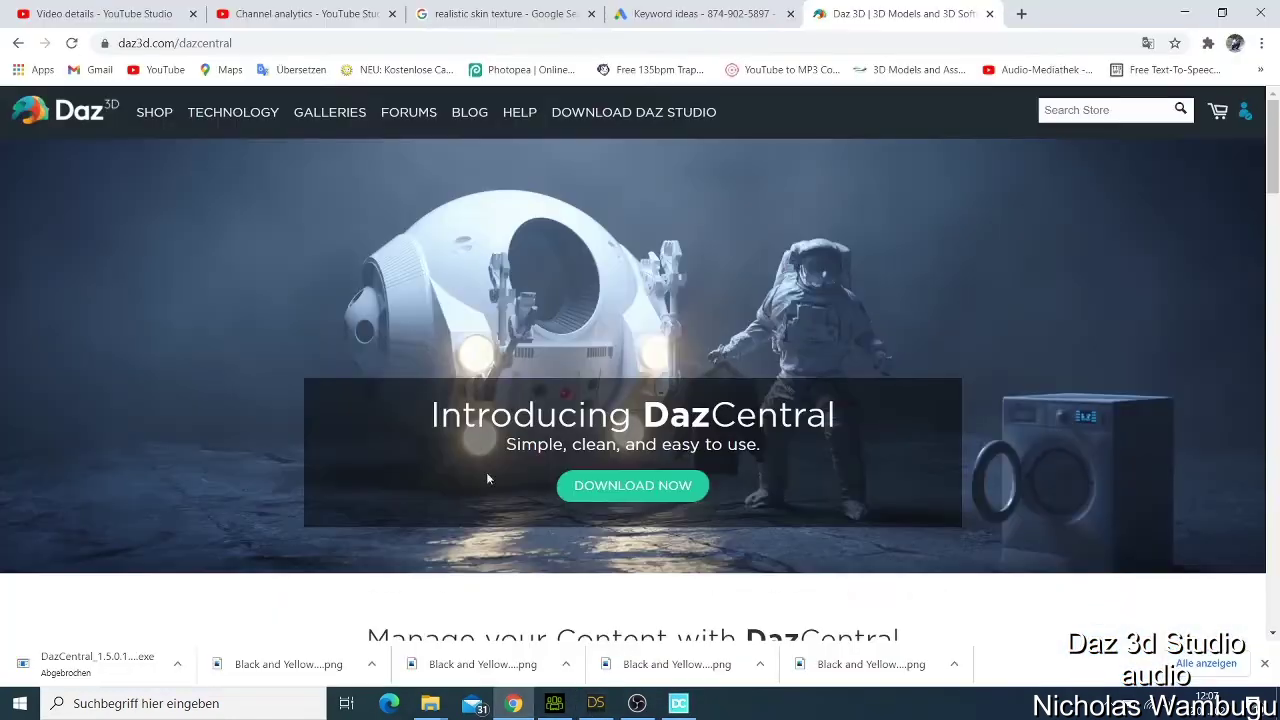
{"action": "left_click", "coordinate": [144, 118]}
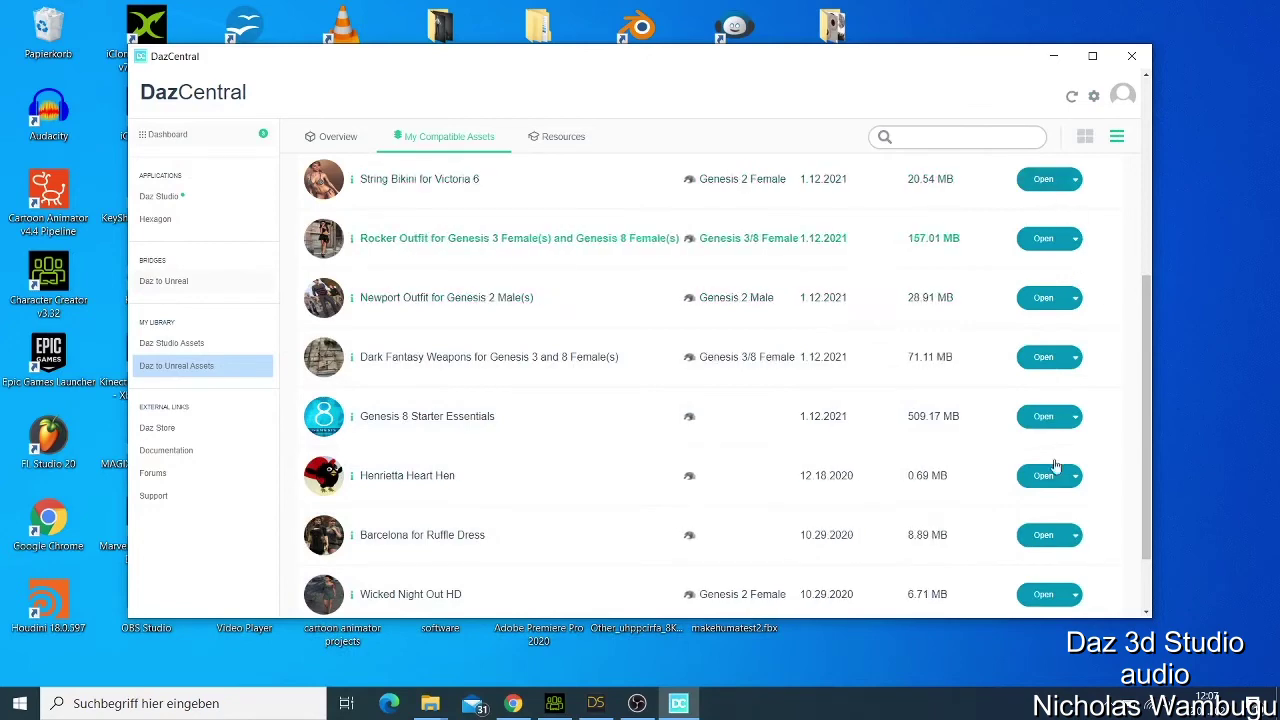
Step: Scroll the compatible assets, then browse the owned Daz Studio Assets under My Assets
{"action": "scroll", "coordinate": [1055, 465], "scroll_direction": "down", "scroll_amount": 2}
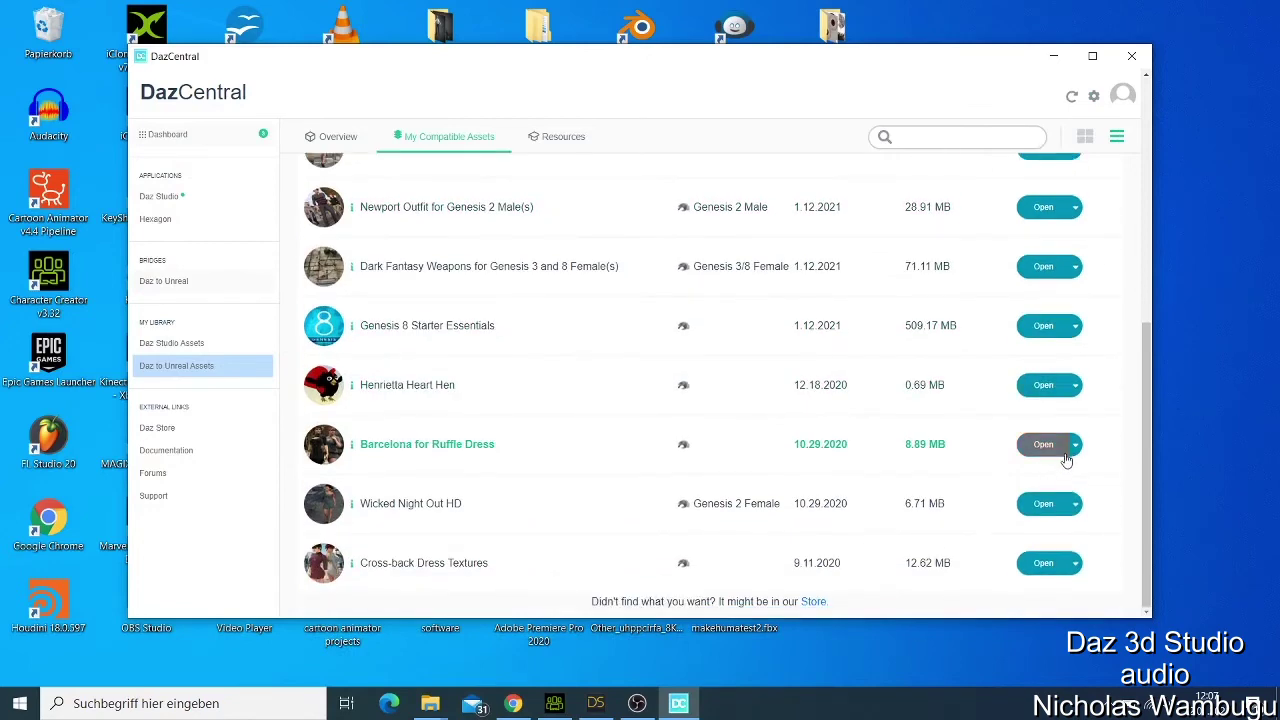
{"action": "scroll", "coordinate": [620, 400], "scroll_direction": "up", "scroll_amount": 4}
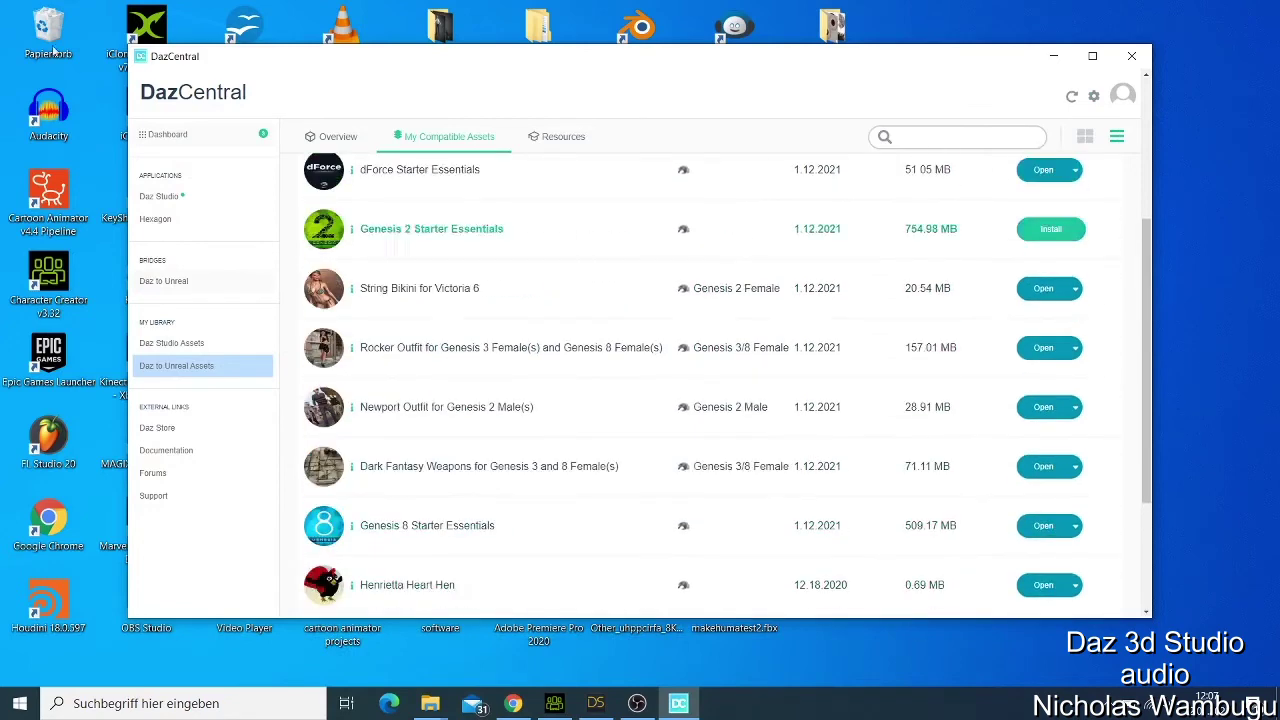
{"action": "left_click", "coordinate": [179, 350]}
{"action": "scroll", "coordinate": [477, 198], "scroll_direction": "up", "scroll_amount": 1}
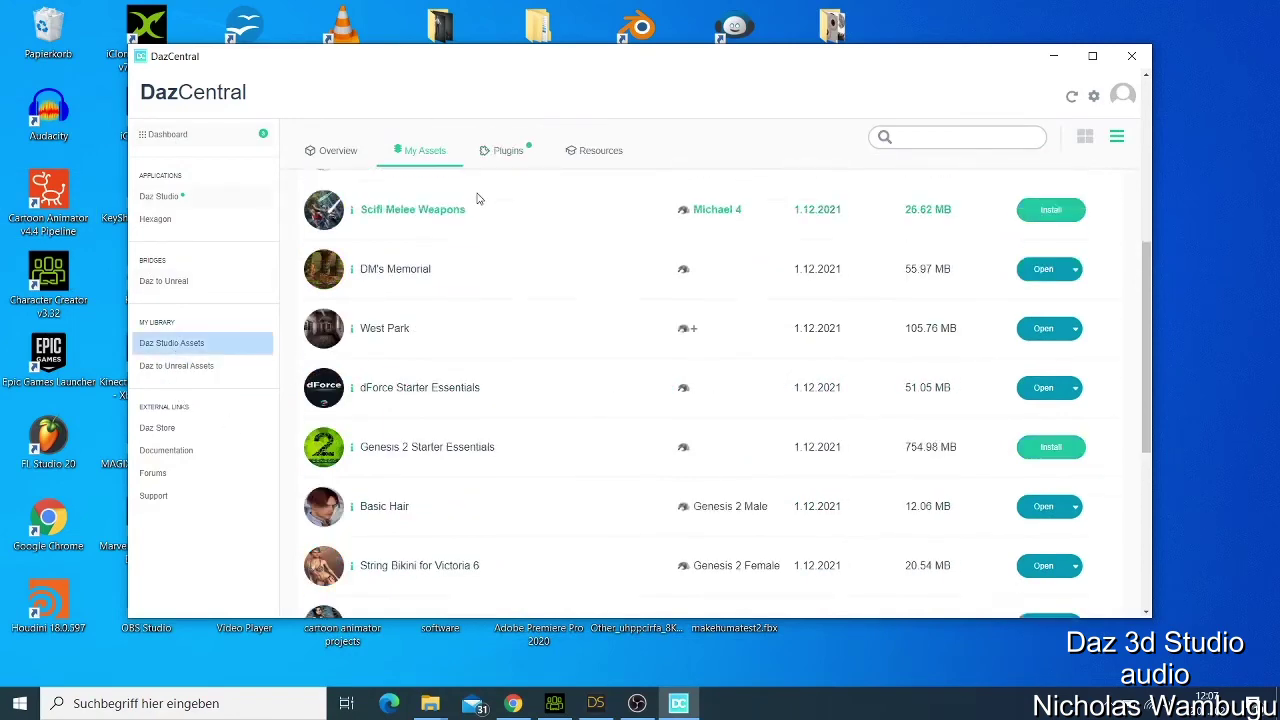
{"action": "scroll", "coordinate": [477, 200], "scroll_direction": "up", "scroll_amount": 5}
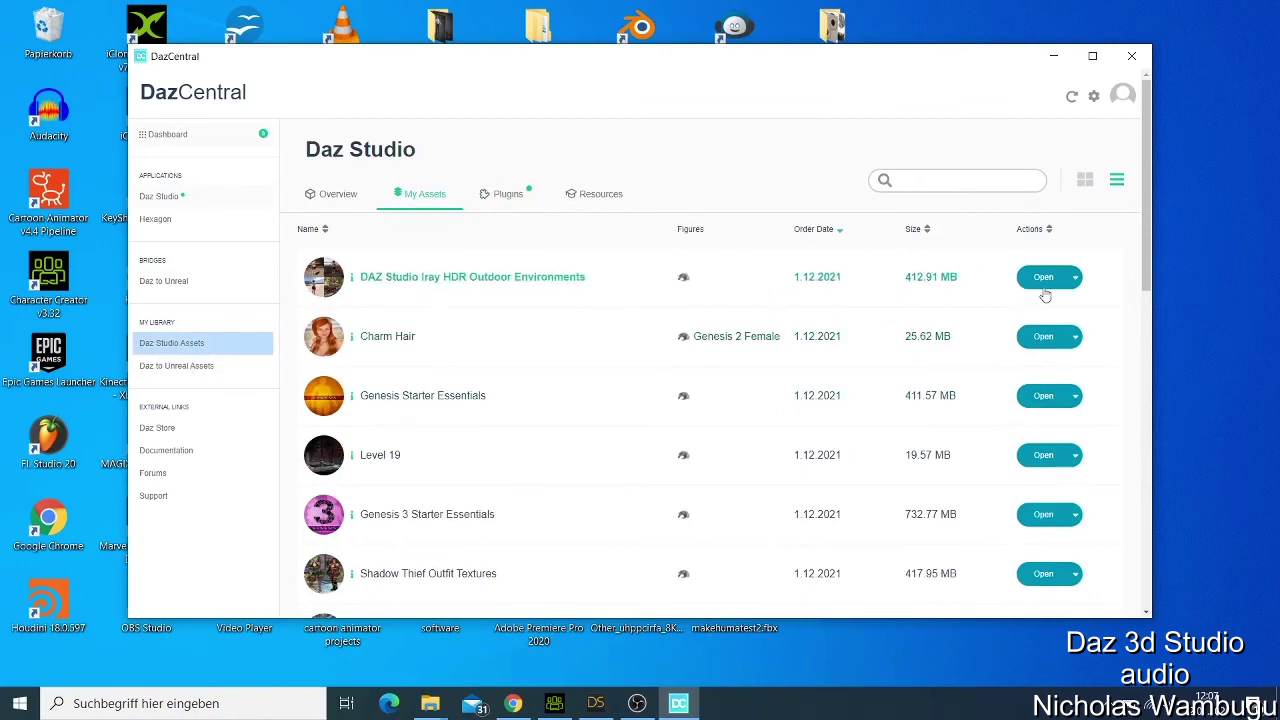
{"action": "scroll", "coordinate": [1060, 360], "scroll_direction": "down", "scroll_amount": 15}
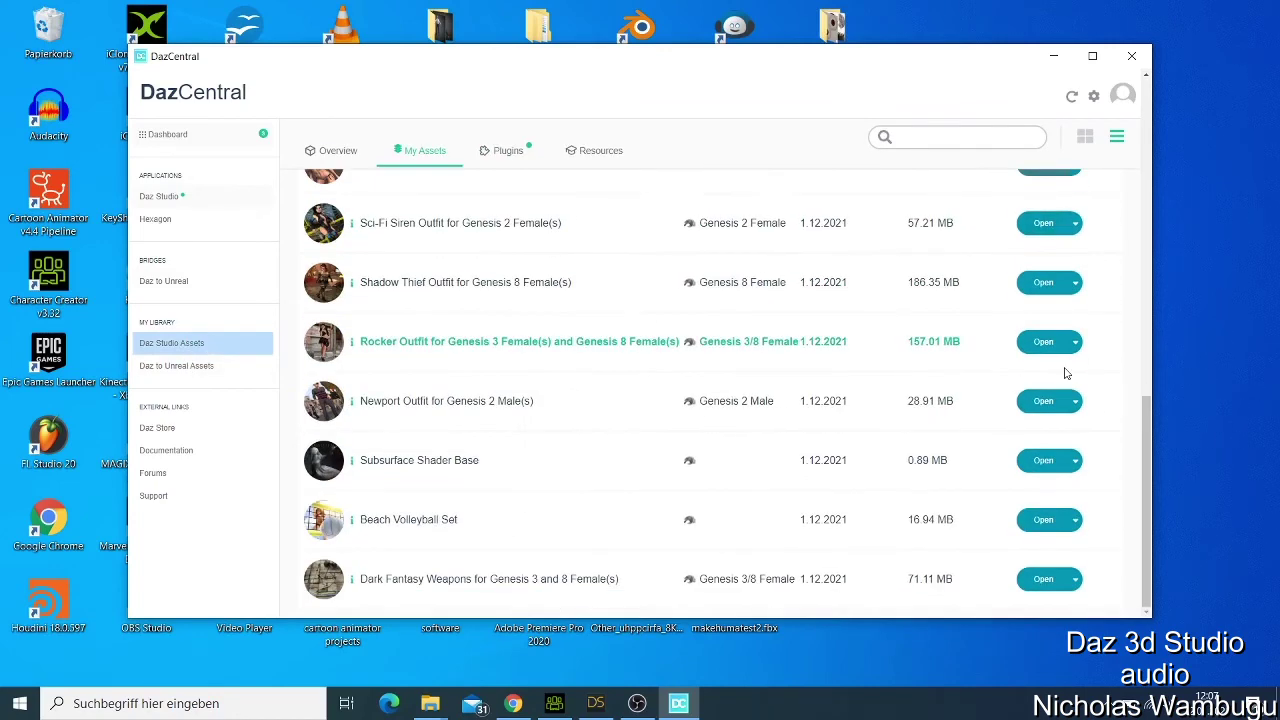
{"action": "scroll", "coordinate": [1060, 375], "scroll_direction": "down", "scroll_amount": 10}
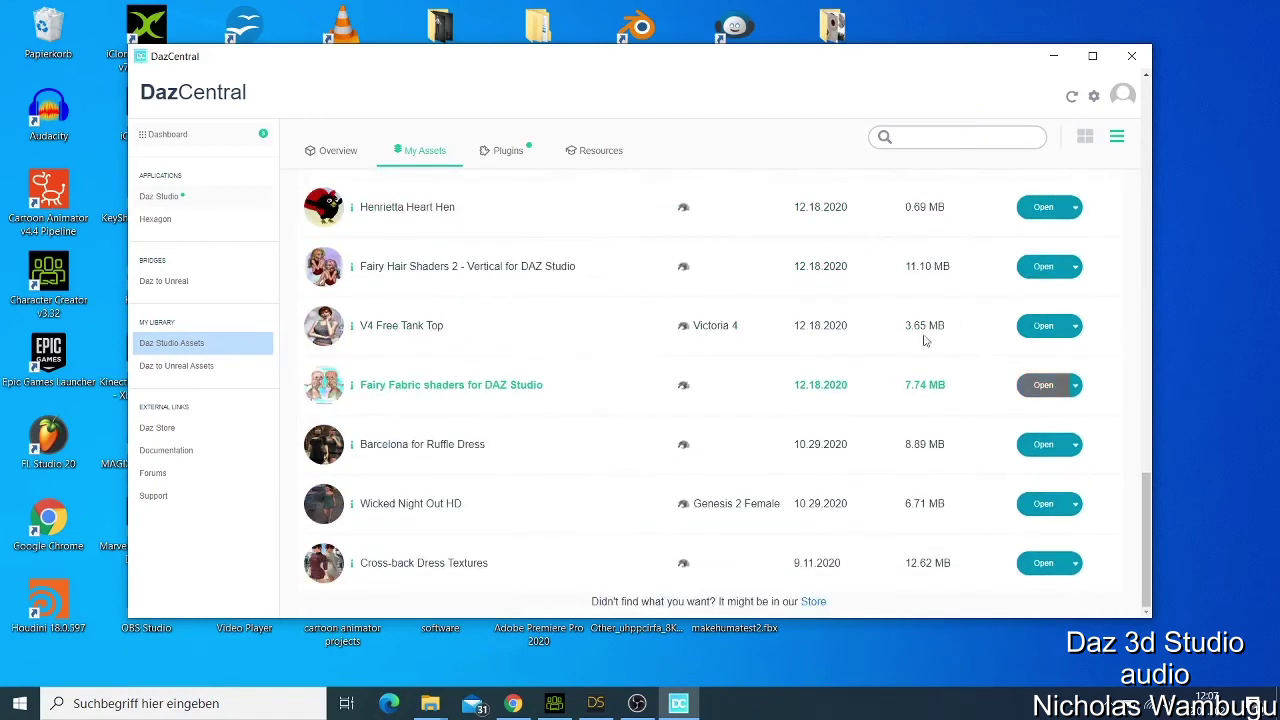
{"action": "left_click", "coordinate": [522, 151]}
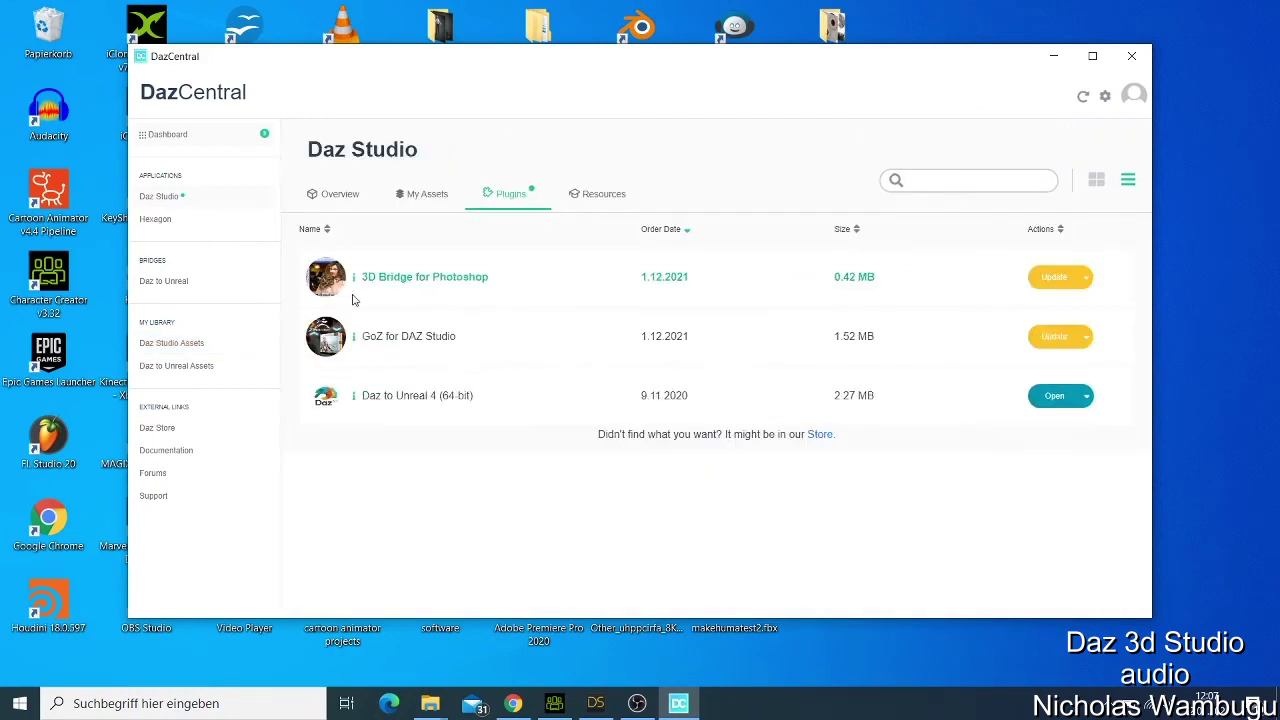